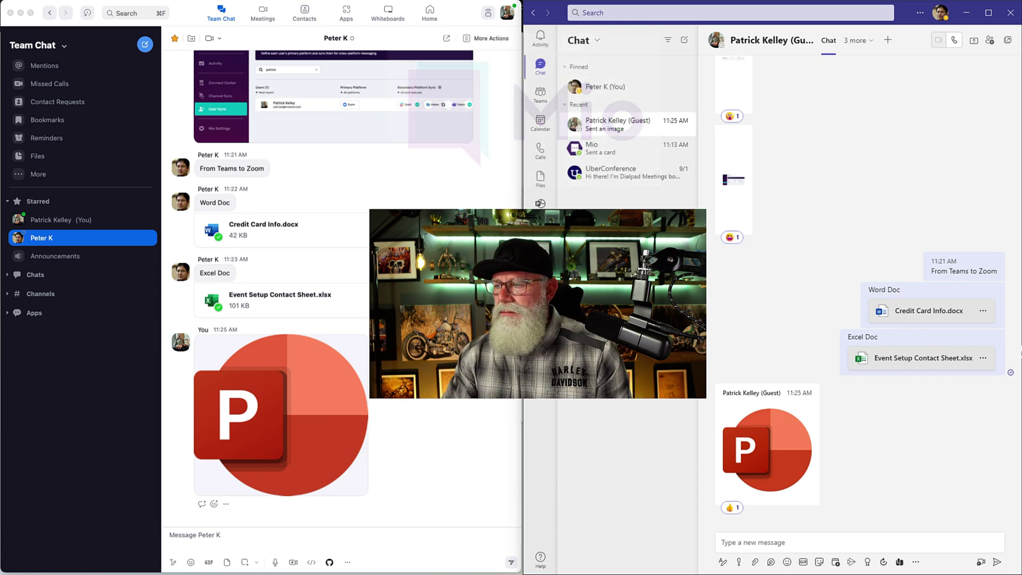
Step: Send the message 'From Teams to Zoom' in the Teams chat
left_click(799, 542)
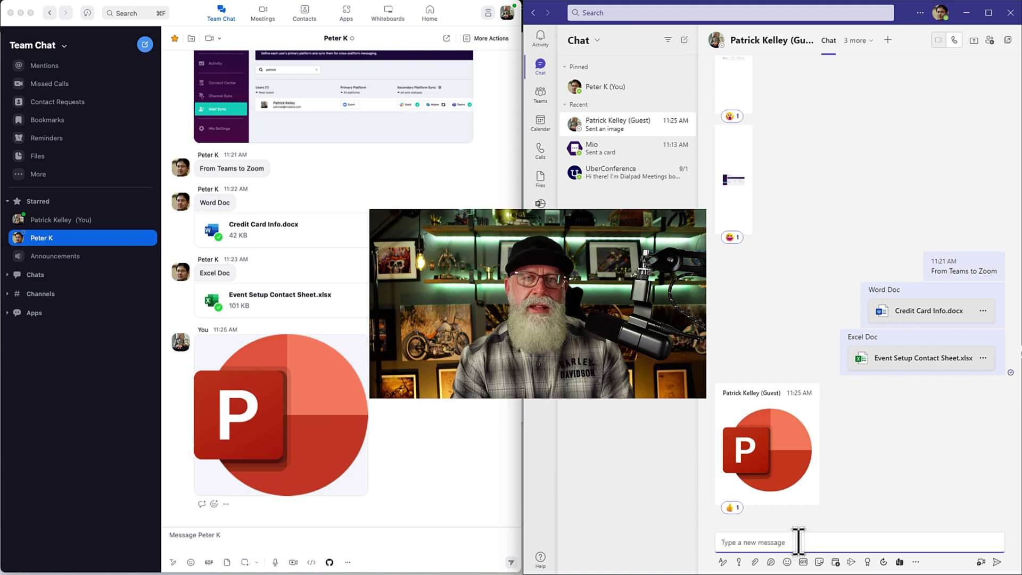
type("From Teams to Zoom")
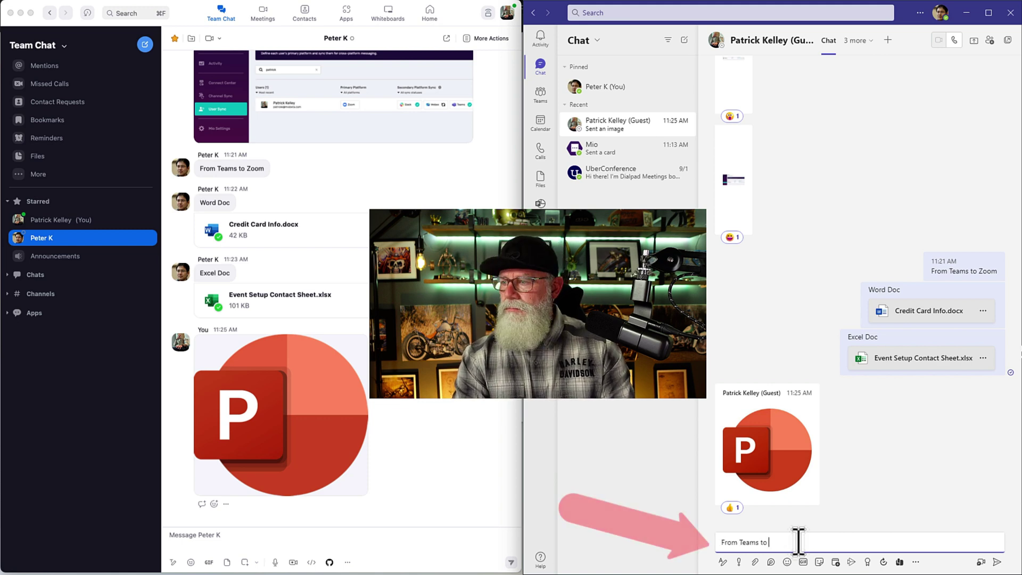
key("Return")
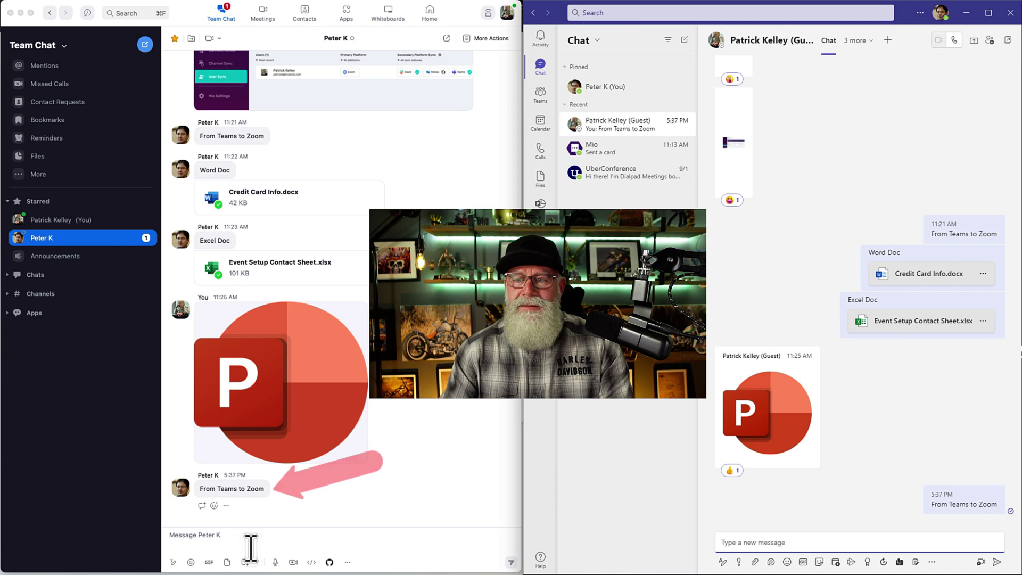
Step: Reply 'From Zoom to Teams!' from the Zoom chat
left_click(249, 546)
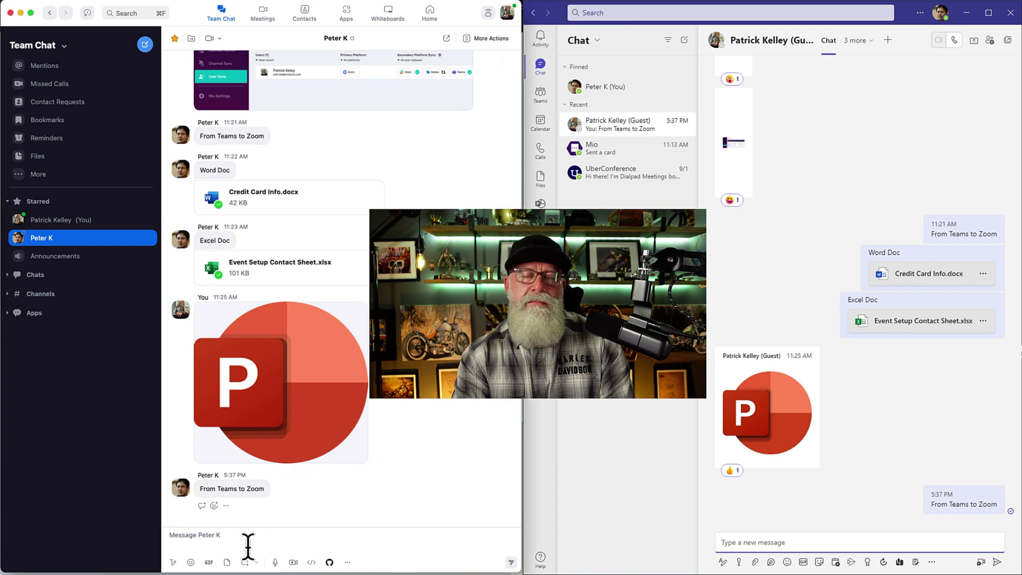
type("From Zoom to Teams!")
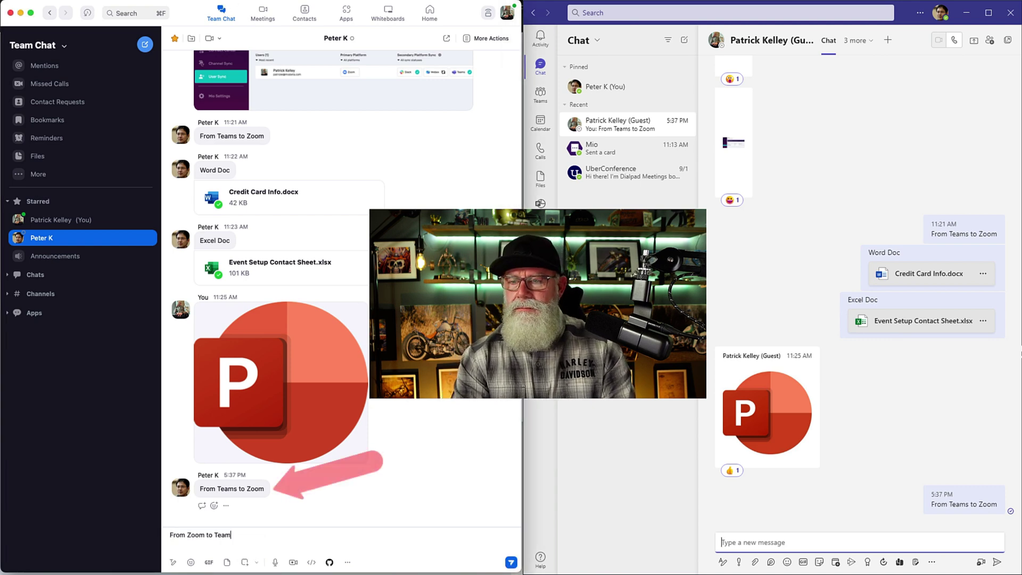
key("Return")
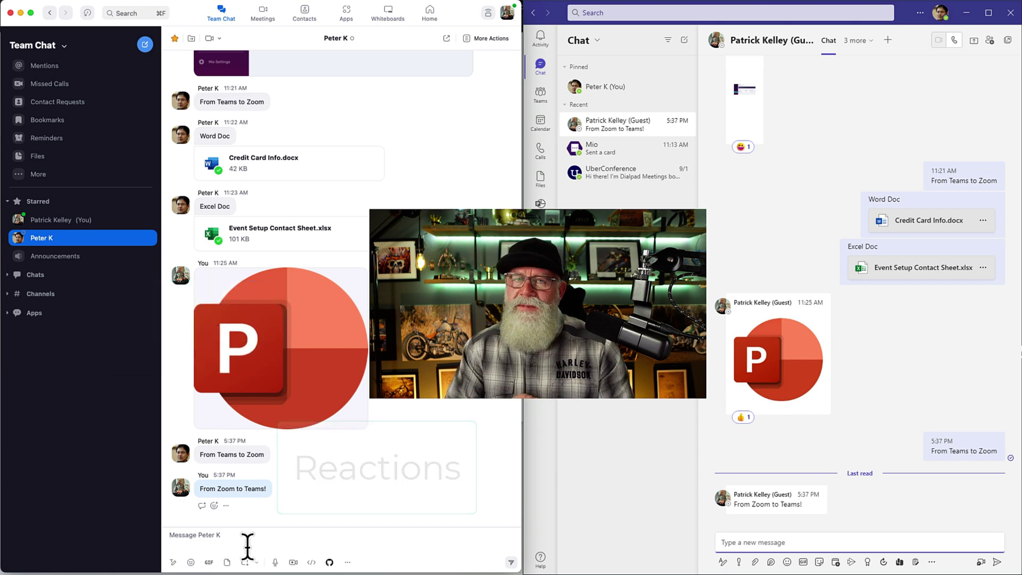
Step: View the shared PowerPoint image full size in both Teams and Zoom
left_click(774, 413)
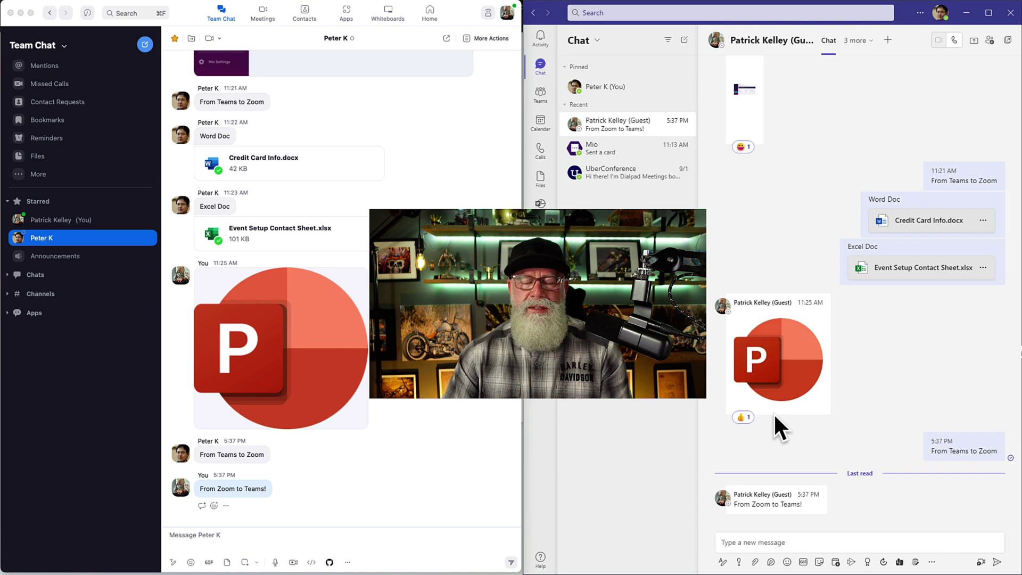
left_click(793, 360)
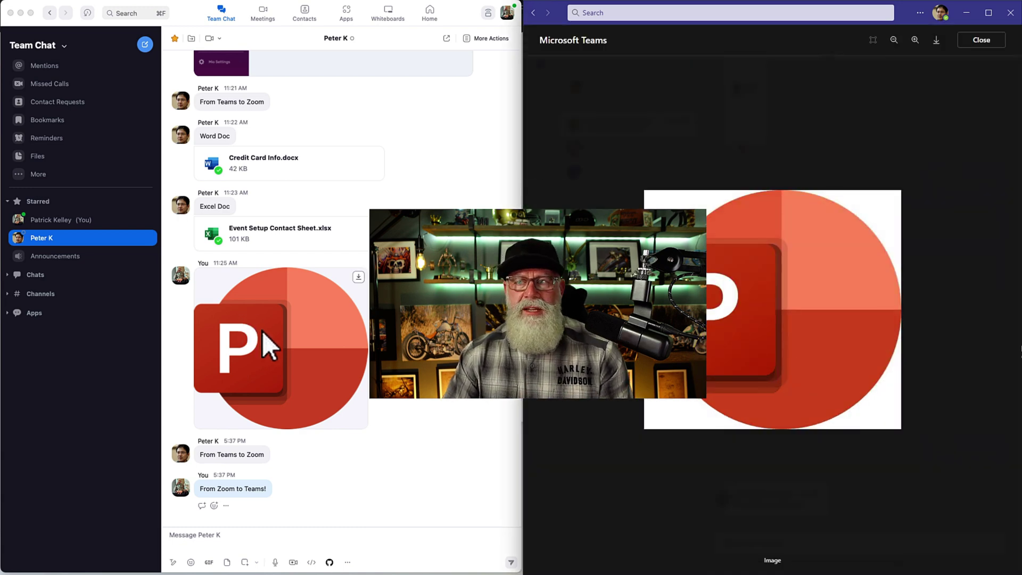
left_click(262, 335)
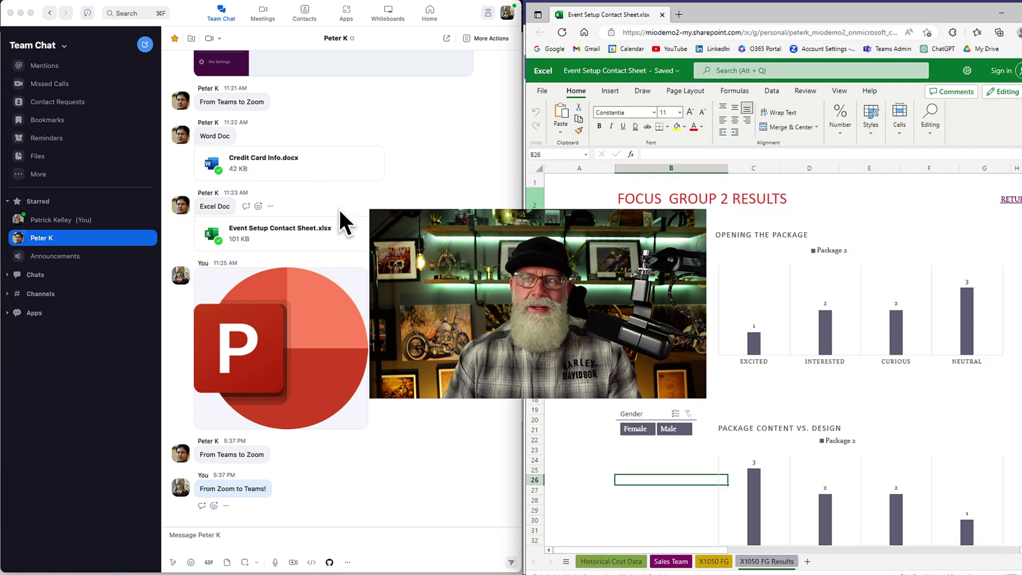
Step: Open the Focus Group 2 Results spreadsheet in the desktop Excel app
left_click(296, 232)
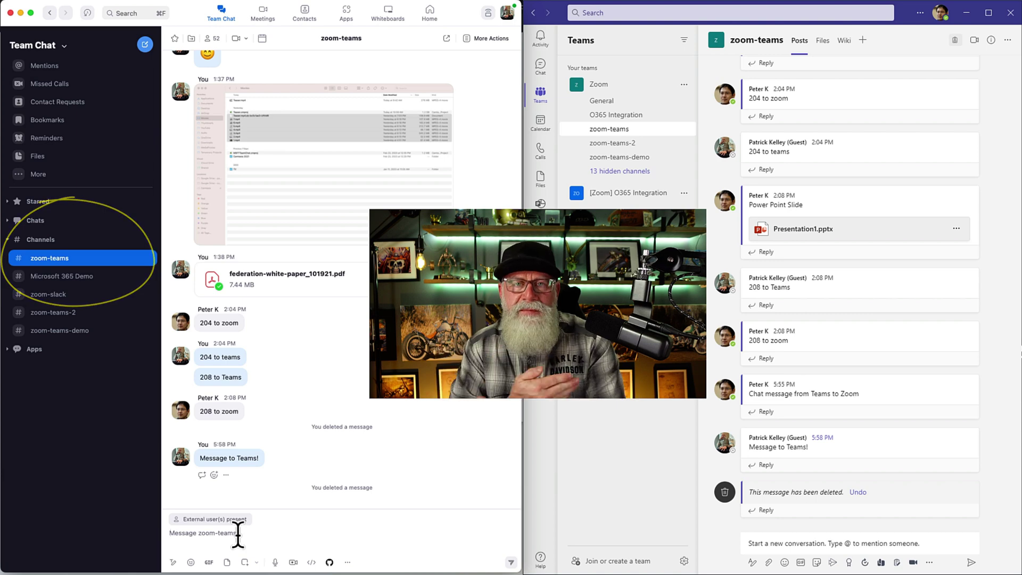
Step: Send 'Message to Teams' followed by an angel emoji to the zoom-teams channel
type("Message to Teams")
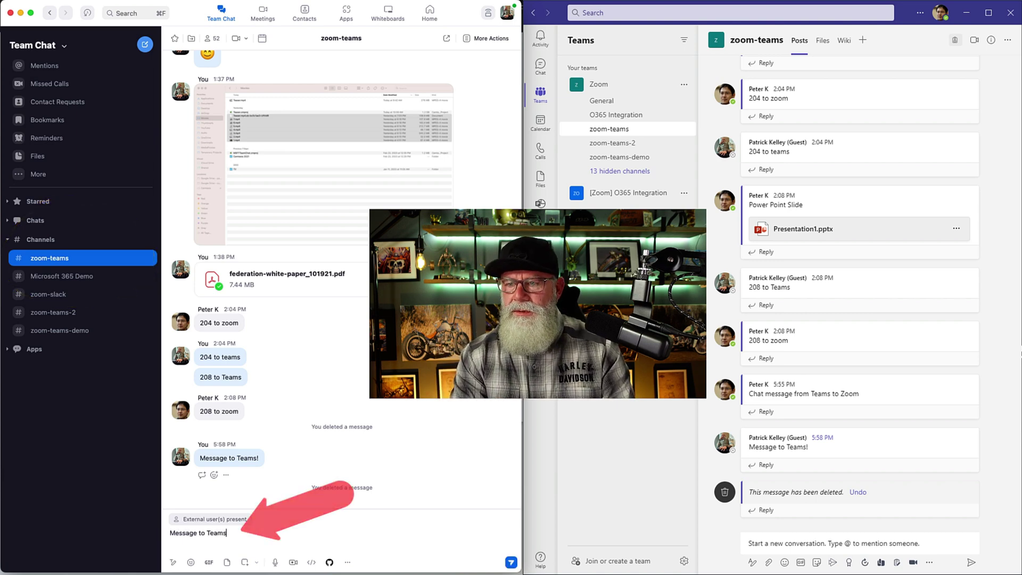
key("Return")
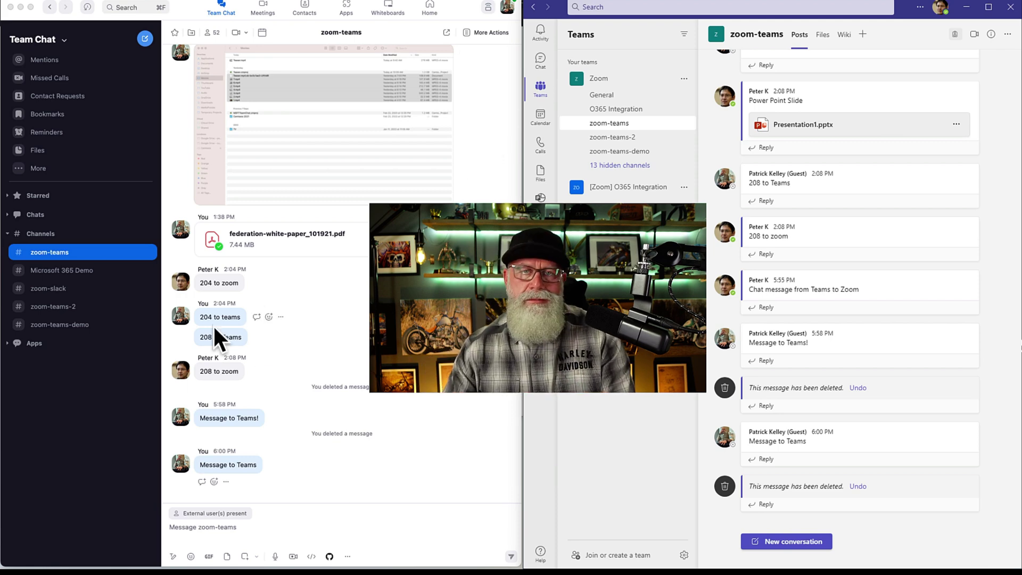
left_click(190, 557)
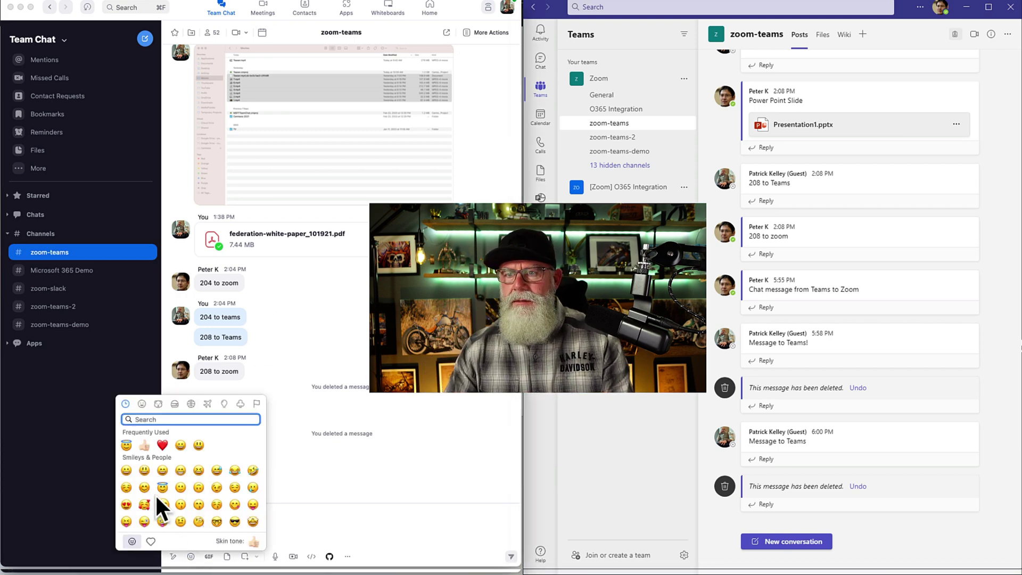
left_click(126, 445)
key("Return")
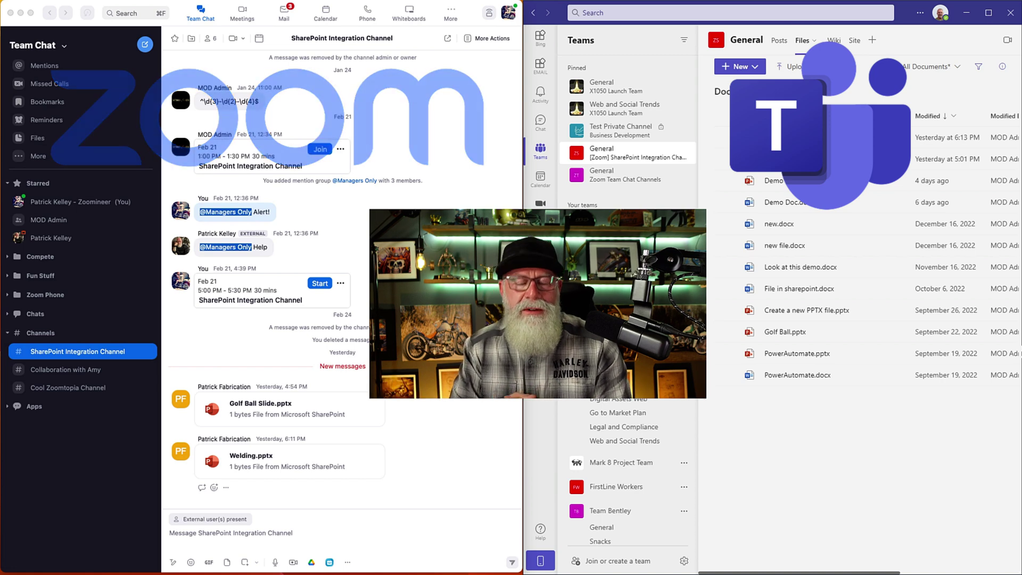
Step: Create a new PowerPoint file named 'Watch PPT' from the Zoom compose bar
left_click(227, 562)
left_click(258, 500)
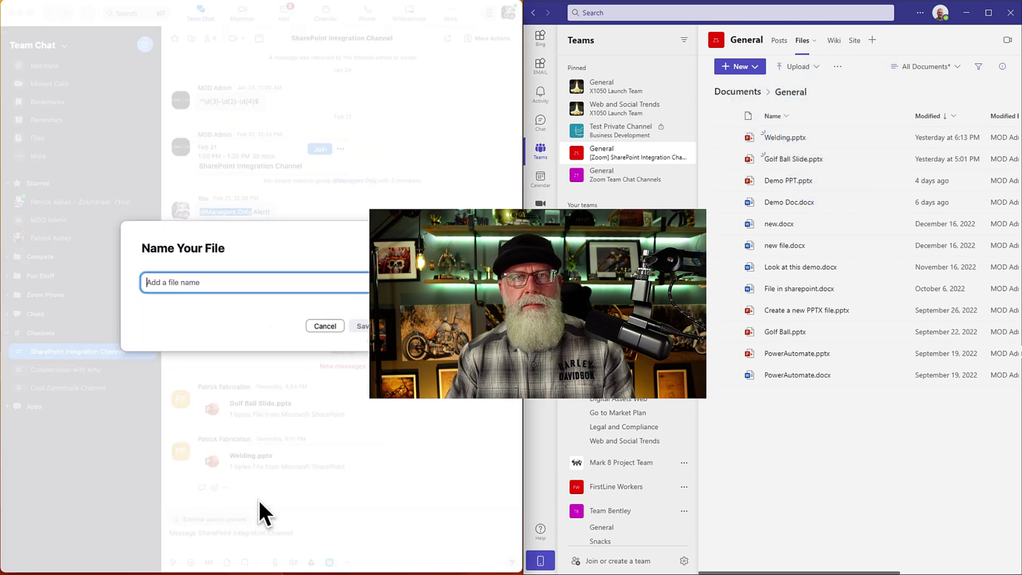
type("Watch PPT")
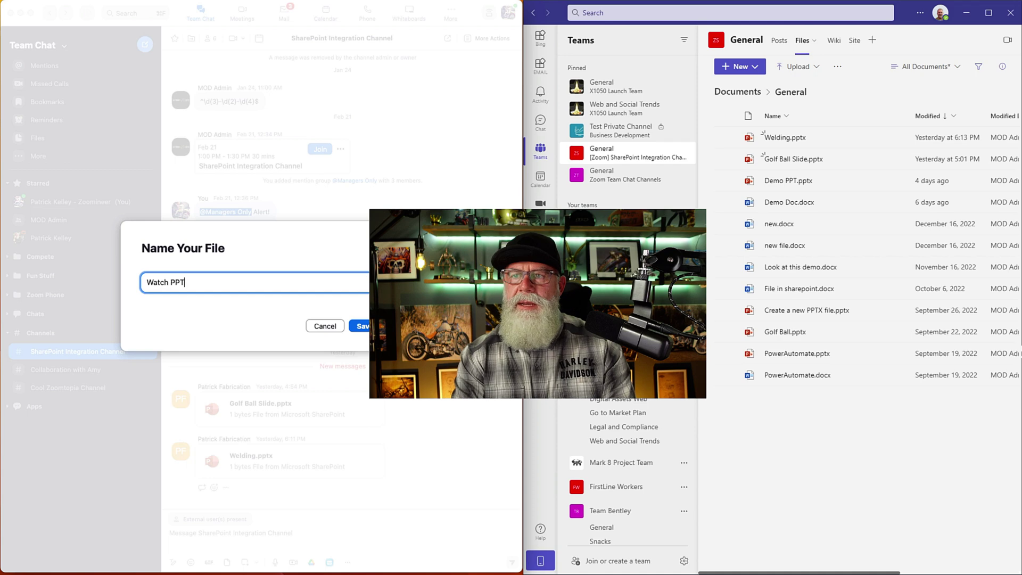
left_click(363, 326)
Step: Insert a stopwatch stock image on the slide and apply a framed design layout
left_click(85, 87)
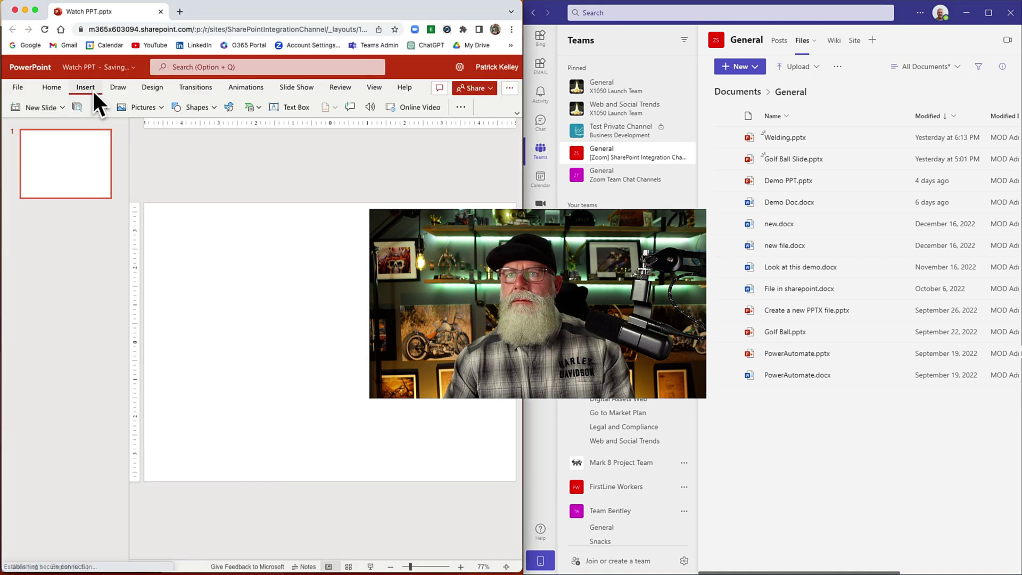
left_click(139, 107)
left_click(154, 193)
left_click(162, 311)
left_click(351, 438)
left_click(440, 474)
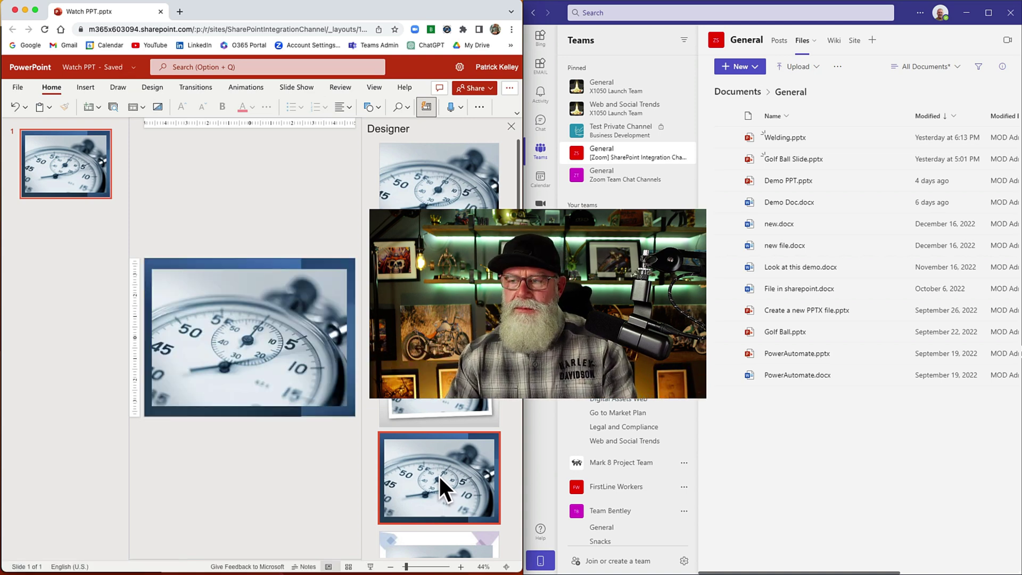
Step: Close the Watch PPT presentation window with Cmd+W
key("super+w")
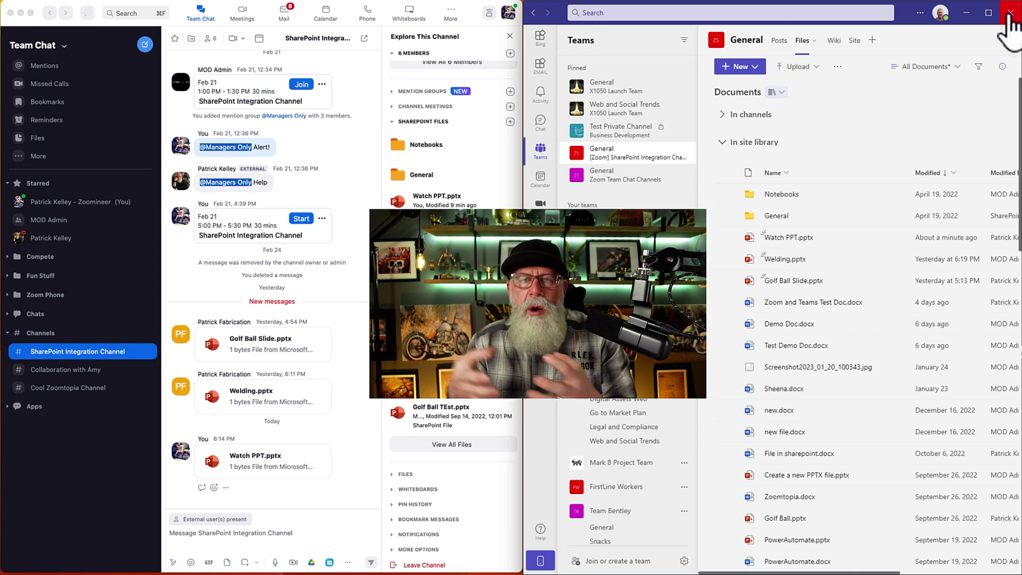
Step: Open Watch PPT.pptx from the Zoom post and from the Teams files list
left_click(237, 472)
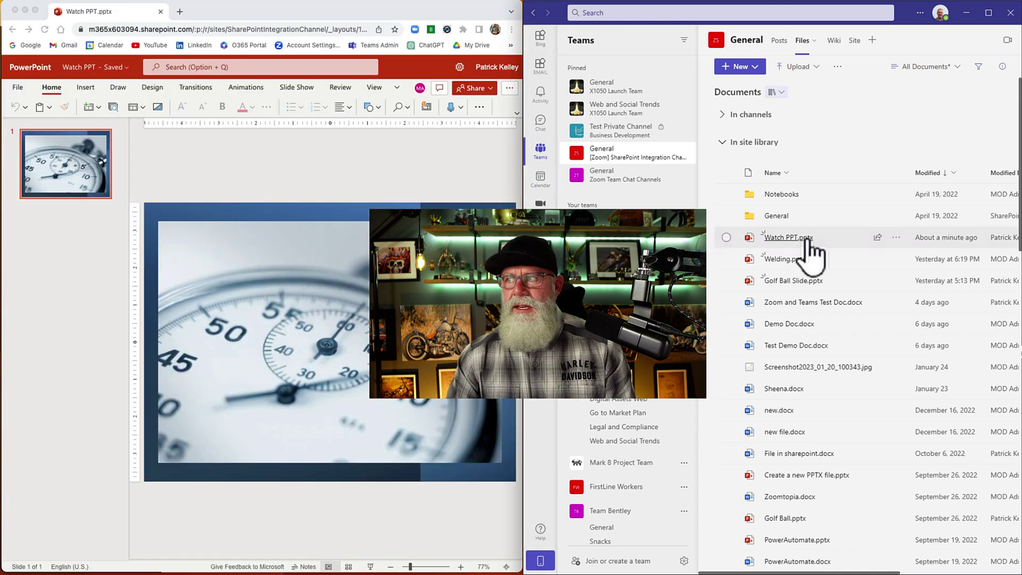
left_click(807, 238)
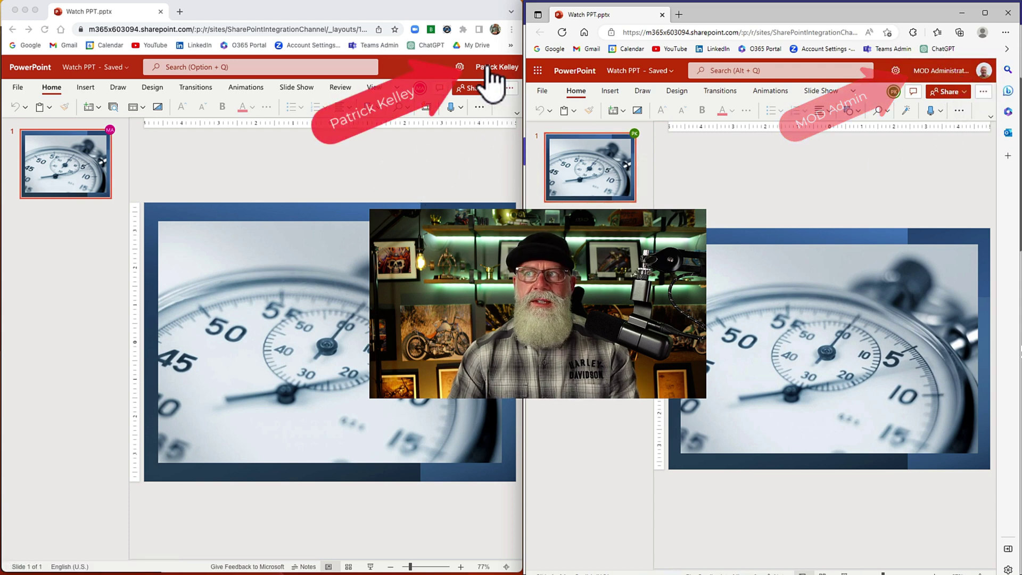
Step: Check the co-authors, then add an 'Editing From Zoom' text box at the slide's top
left_click(420, 89)
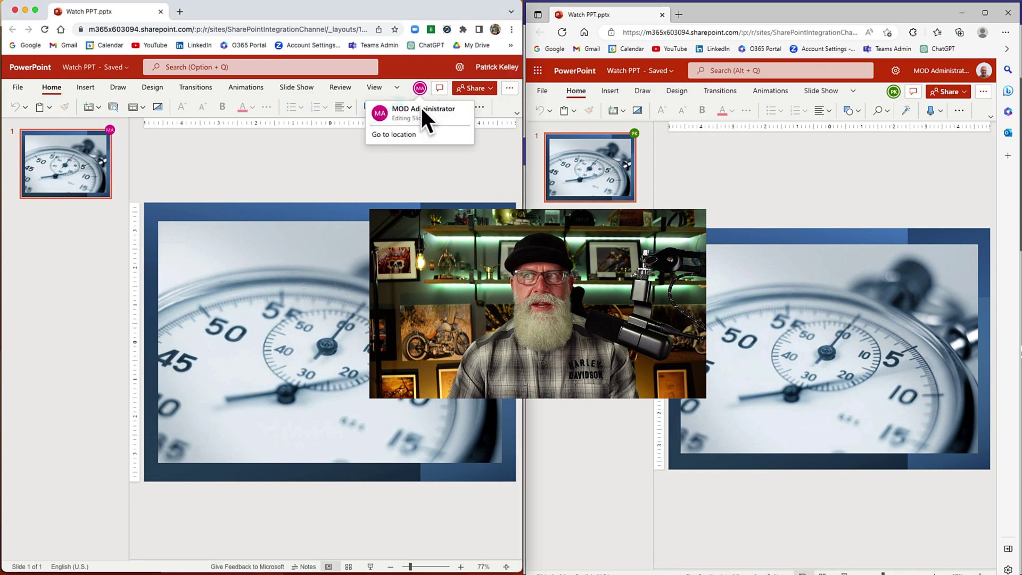
left_click(893, 91)
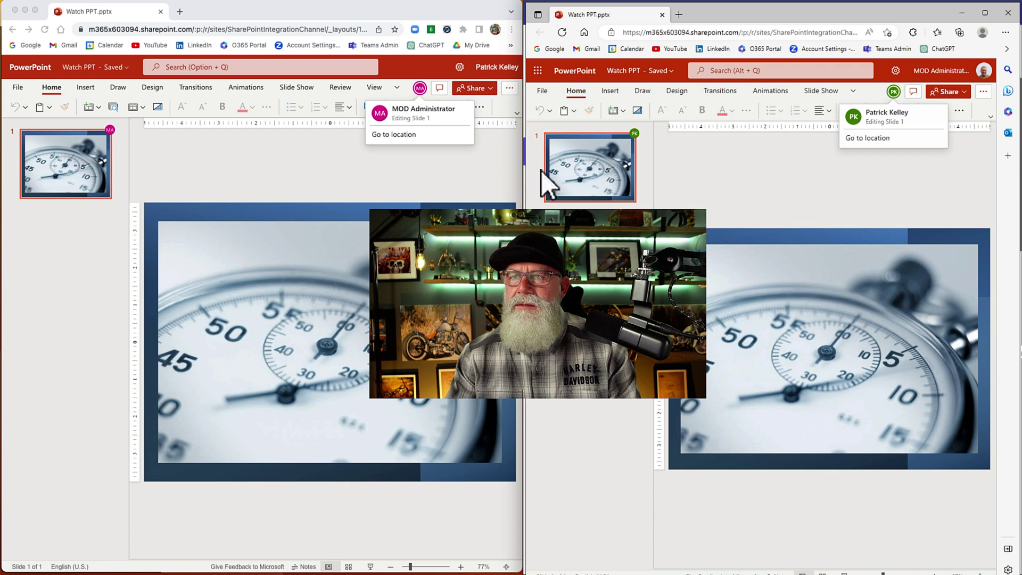
left_click(86, 87)
left_click(270, 104)
left_click_drag(204, 229, 323, 244)
type("Editing From Zoom")
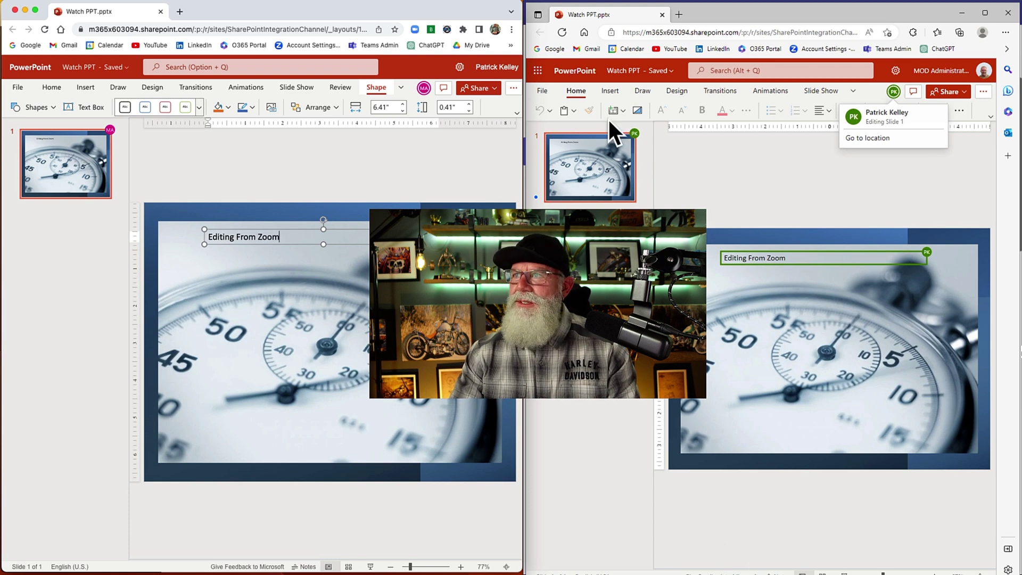
Step: In the second window, add an 'Editing From Teams' text box near the slide's bottom
left_click(610, 90)
left_click(788, 110)
left_click_drag(732, 428, 931, 445)
type("Editing From Teams")
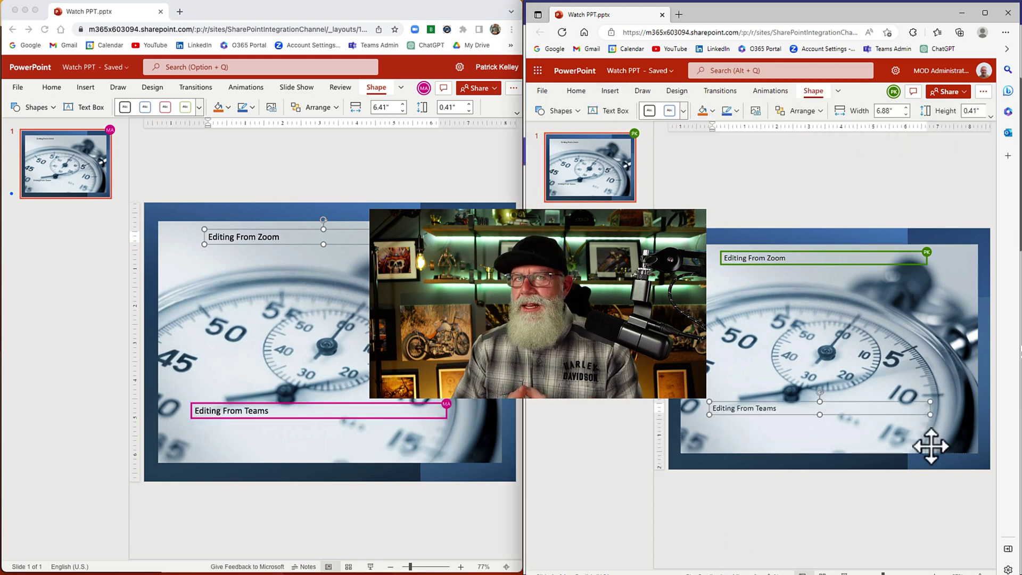